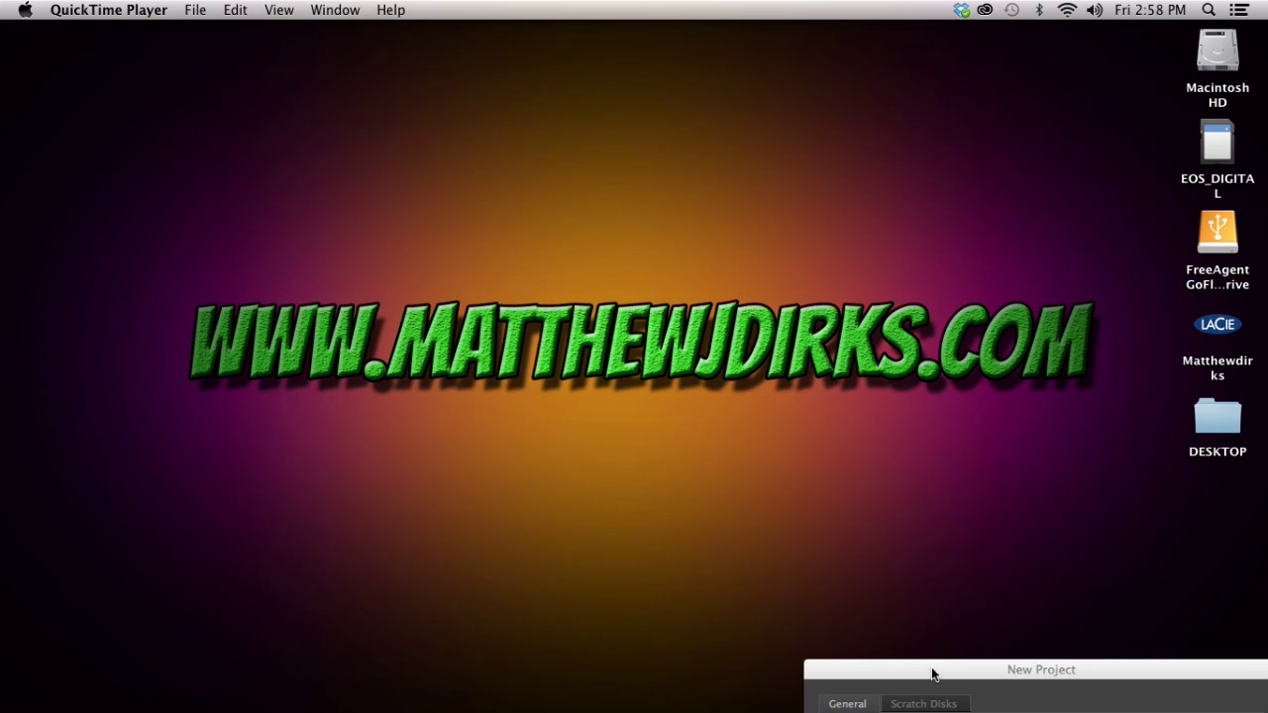
Step: Center the New Project dialog, review its Scratch Disks paths, and browse for a new project location
left_click_drag(933, 675, 539, 115)
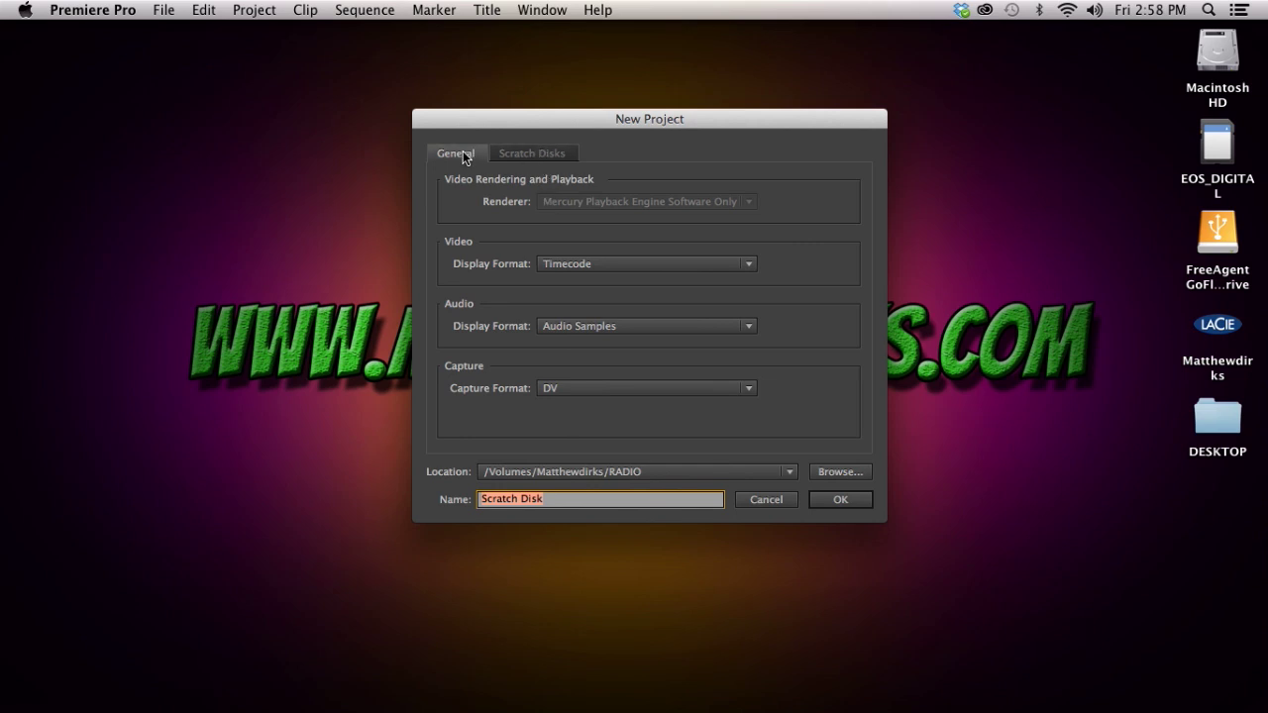
left_click(520, 159)
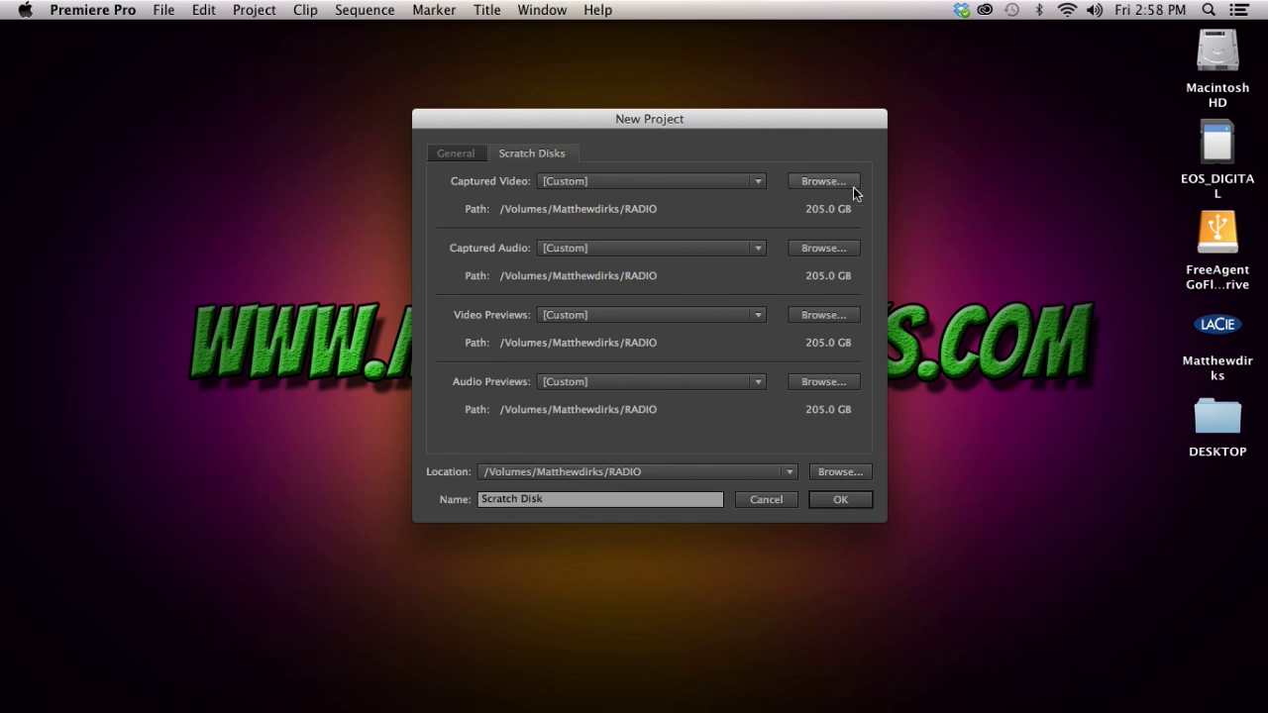
left_click(831, 473)
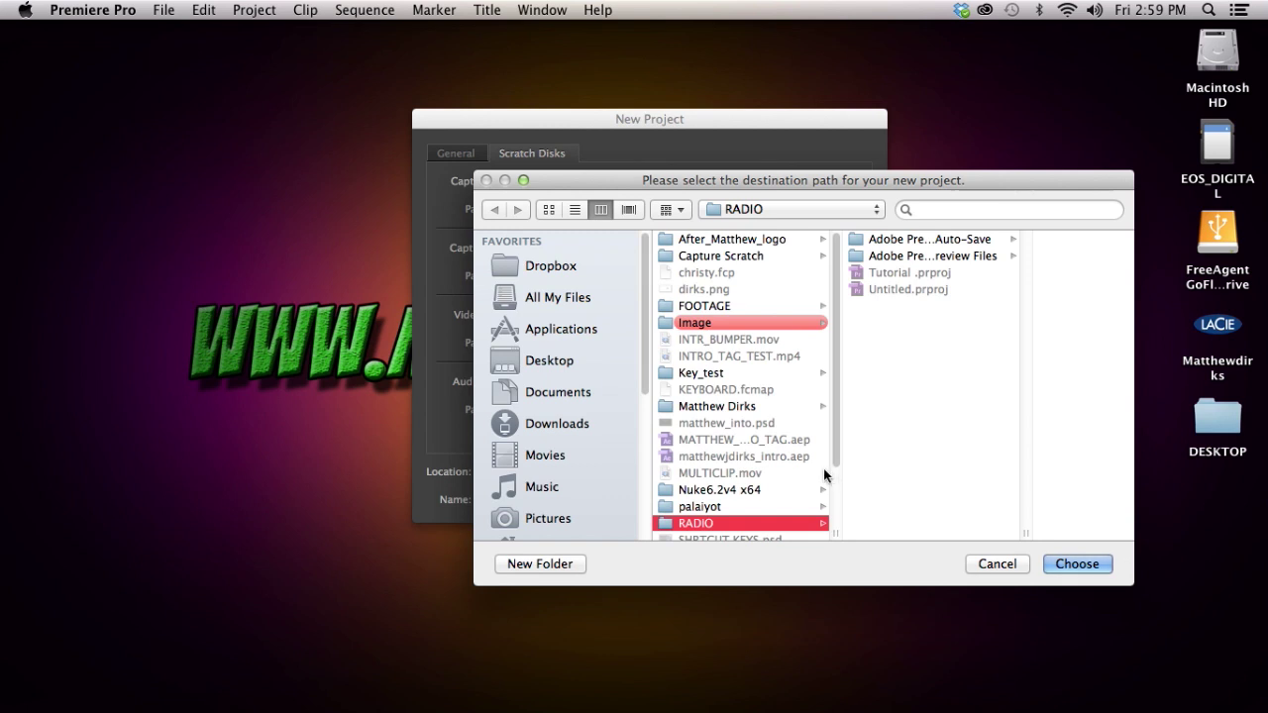
Step: Set the project location to the Premiere folder inside Tutorials on the Matthewdirks drive
scroll(572, 356, "down", 5)
scroll(571, 357, "down", 3)
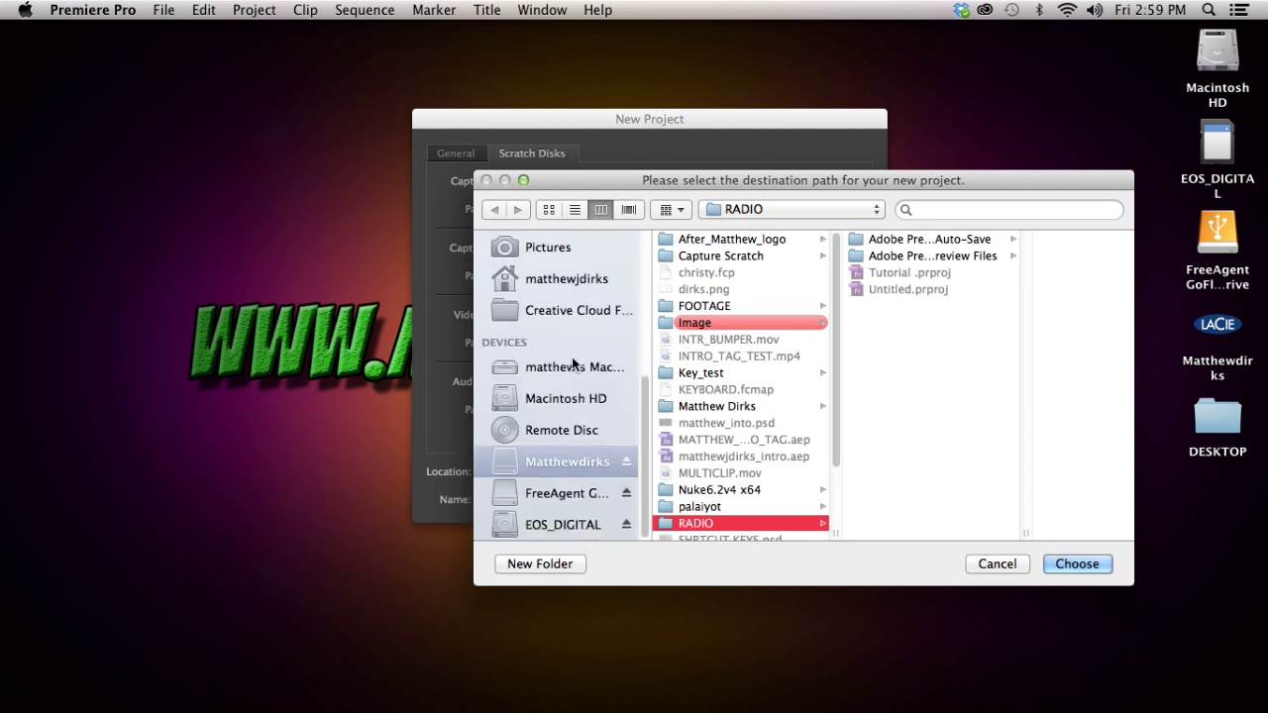
left_click(508, 464)
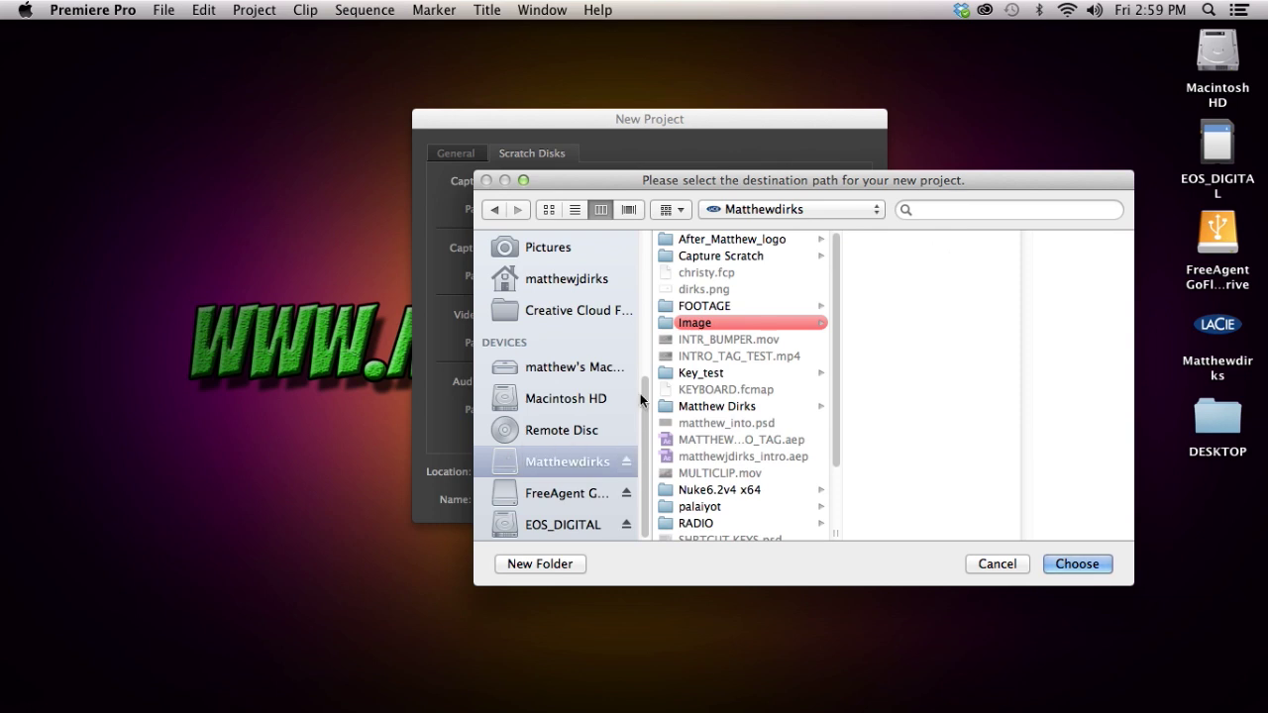
scroll(731, 310, "down", 3)
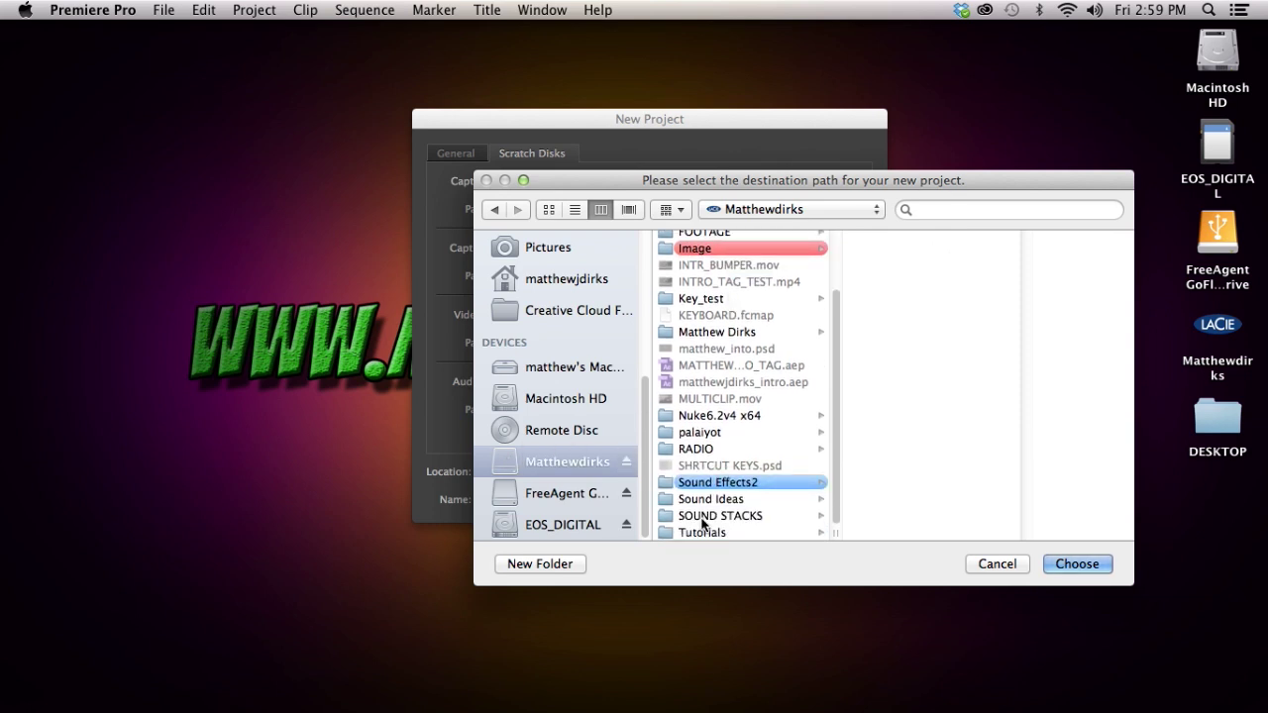
left_click(663, 532)
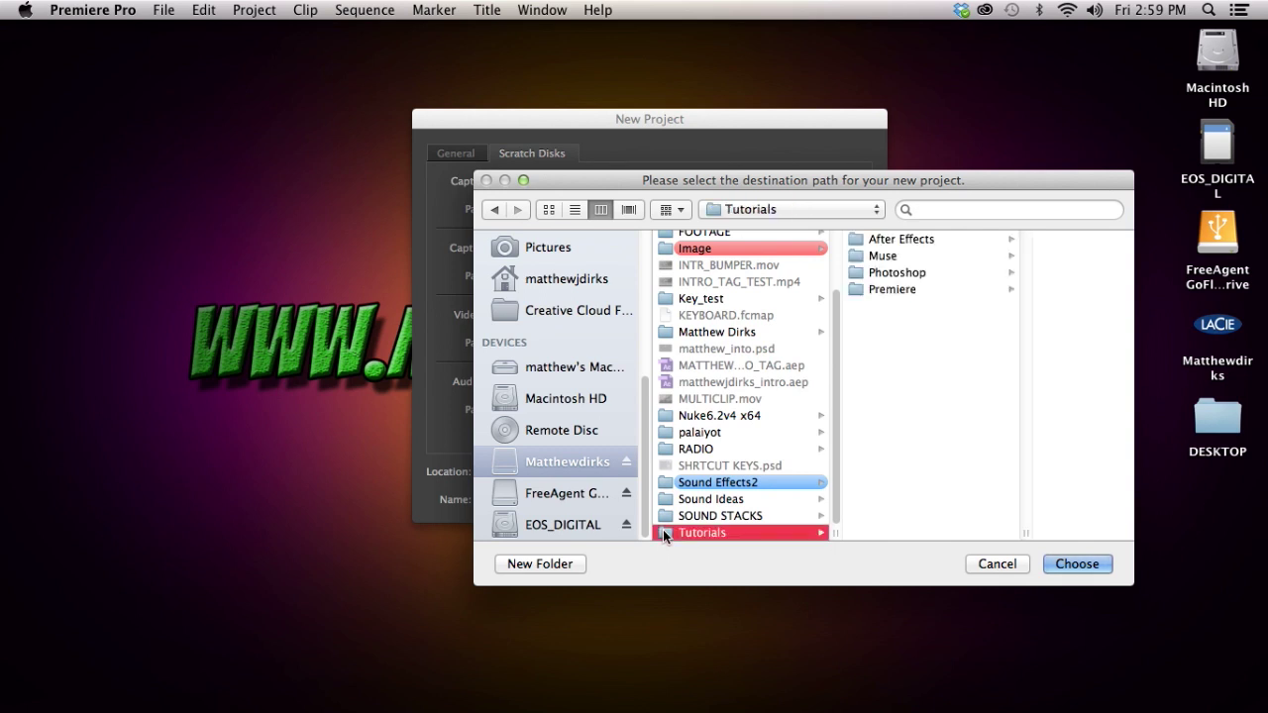
left_click(858, 290)
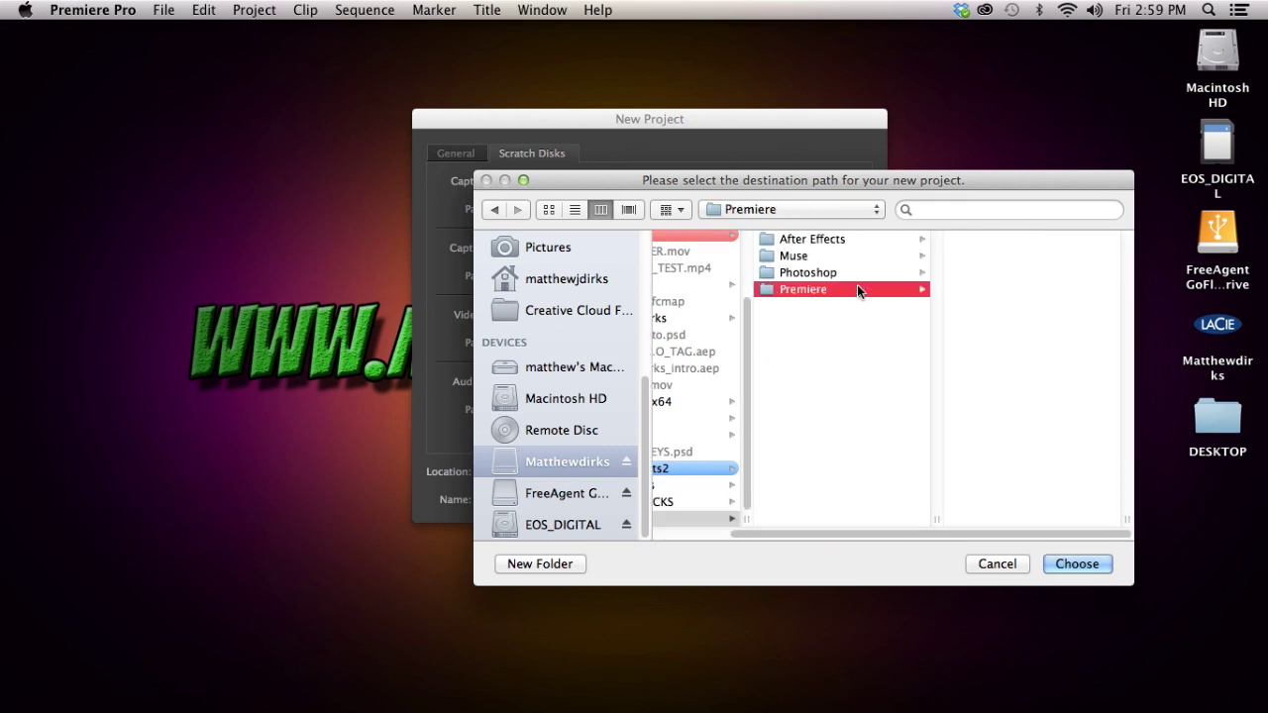
left_click(1077, 564)
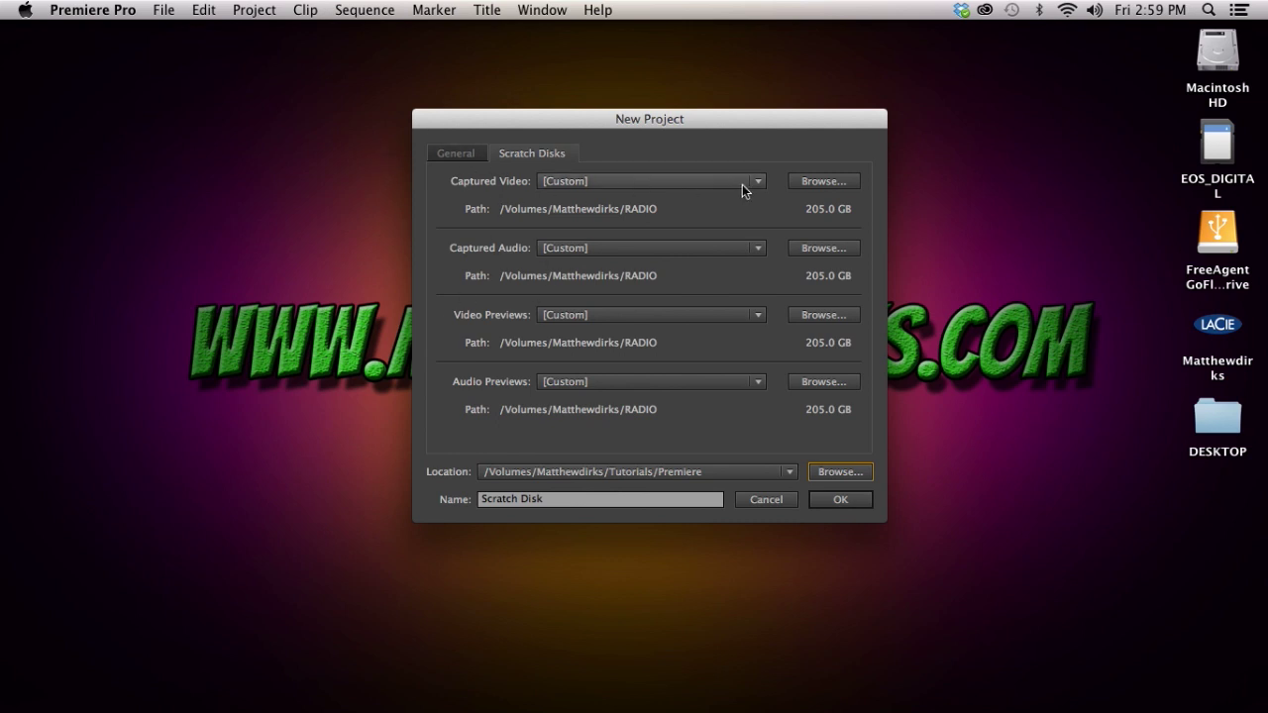
Step: Point Captured Video, Captured Audio, Video Previews and Audio Previews scratch disks to Tutorials/Premiere
left_click(808, 181)
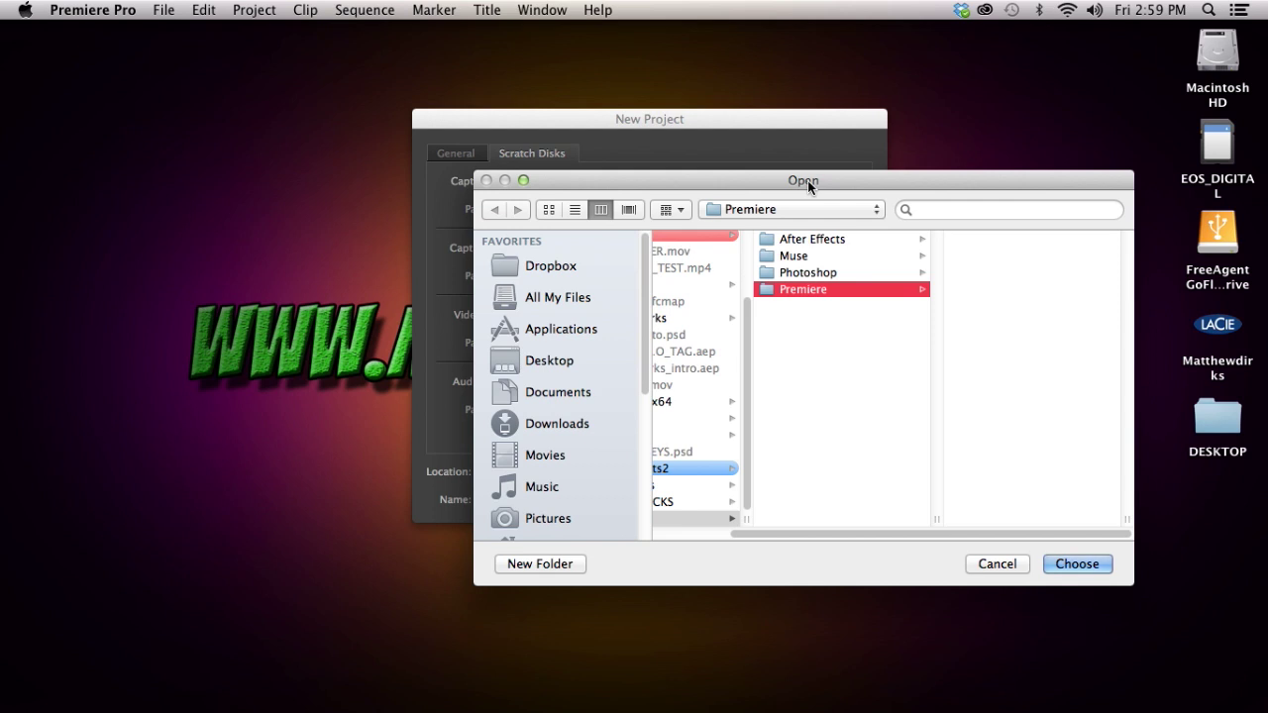
key("Return")
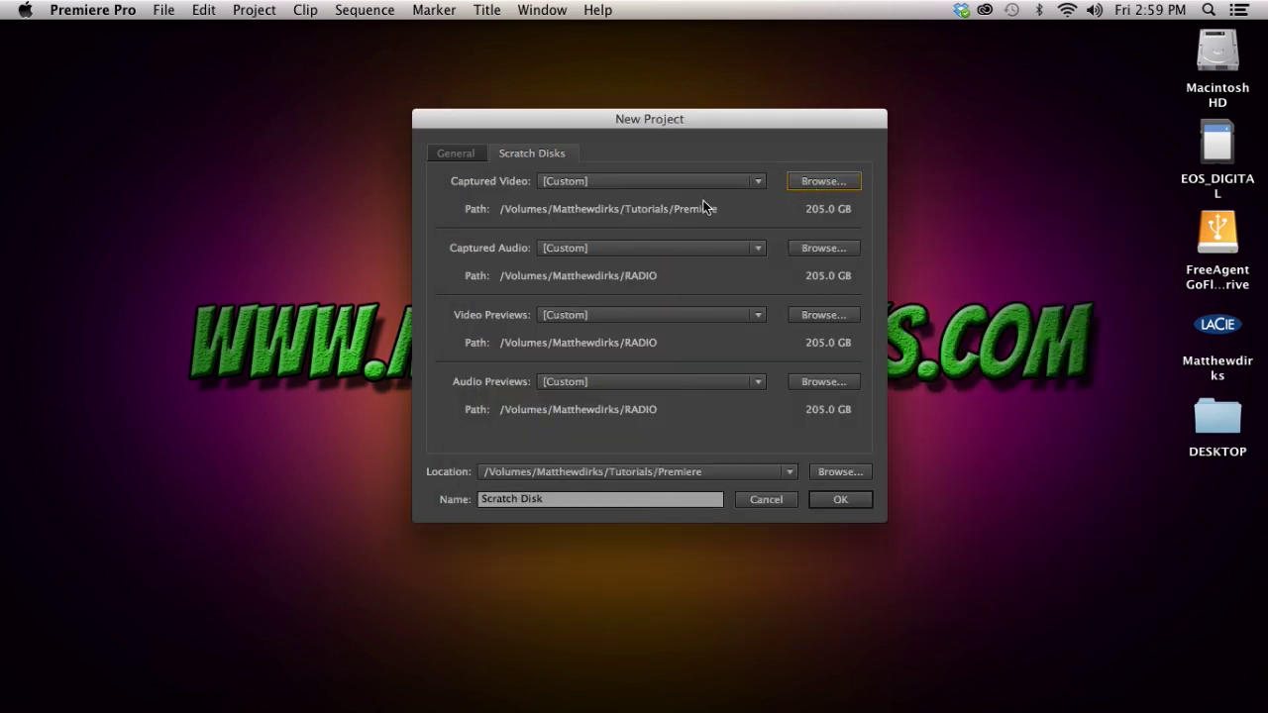
left_click(846, 250)
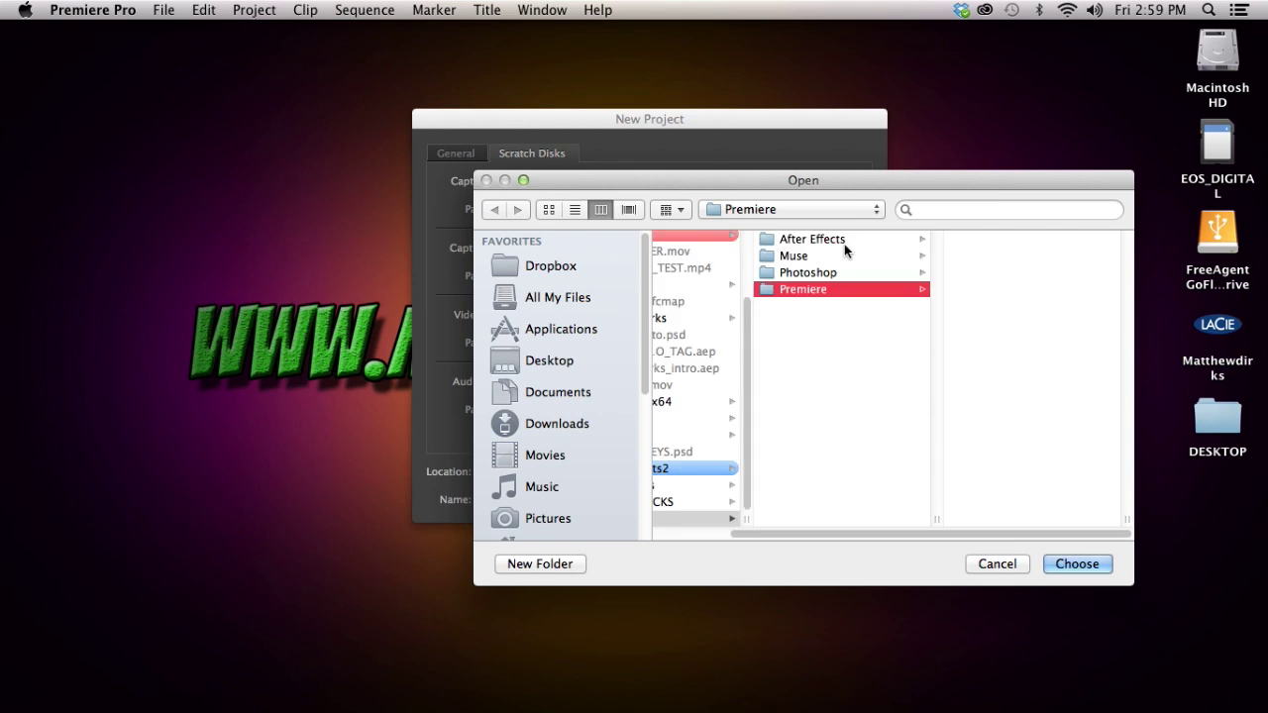
key("Return")
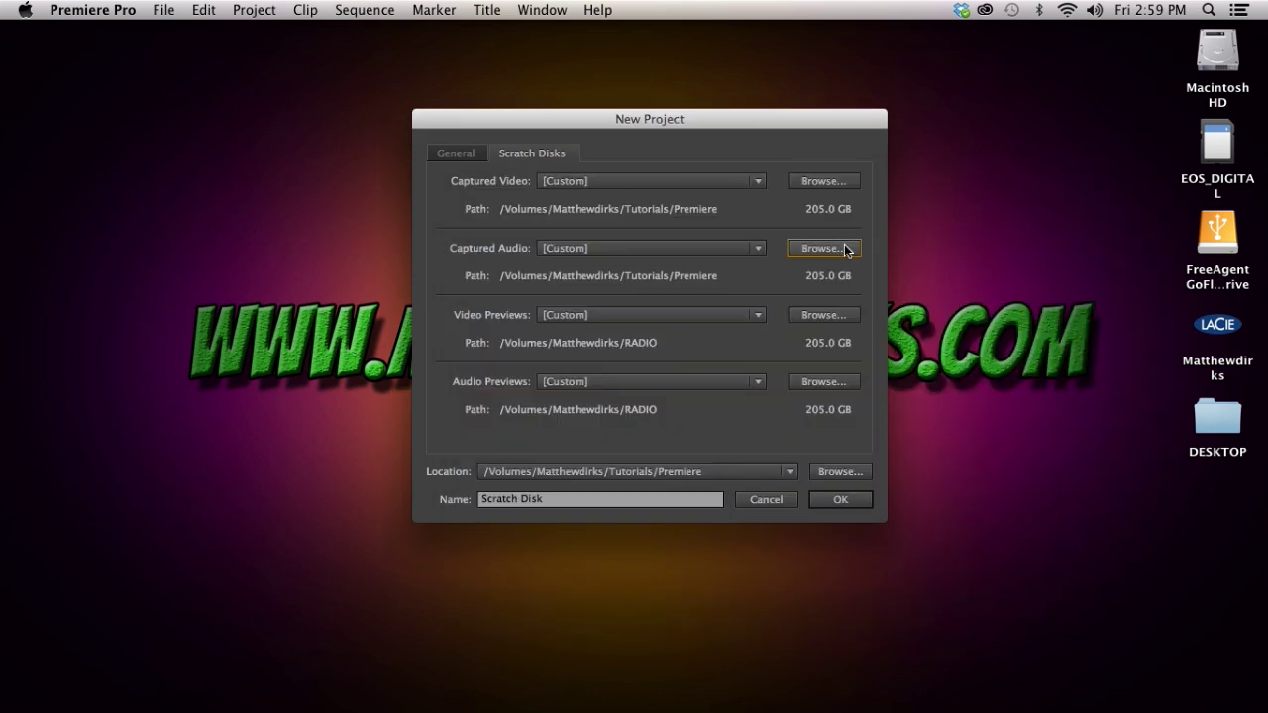
left_click(841, 315)
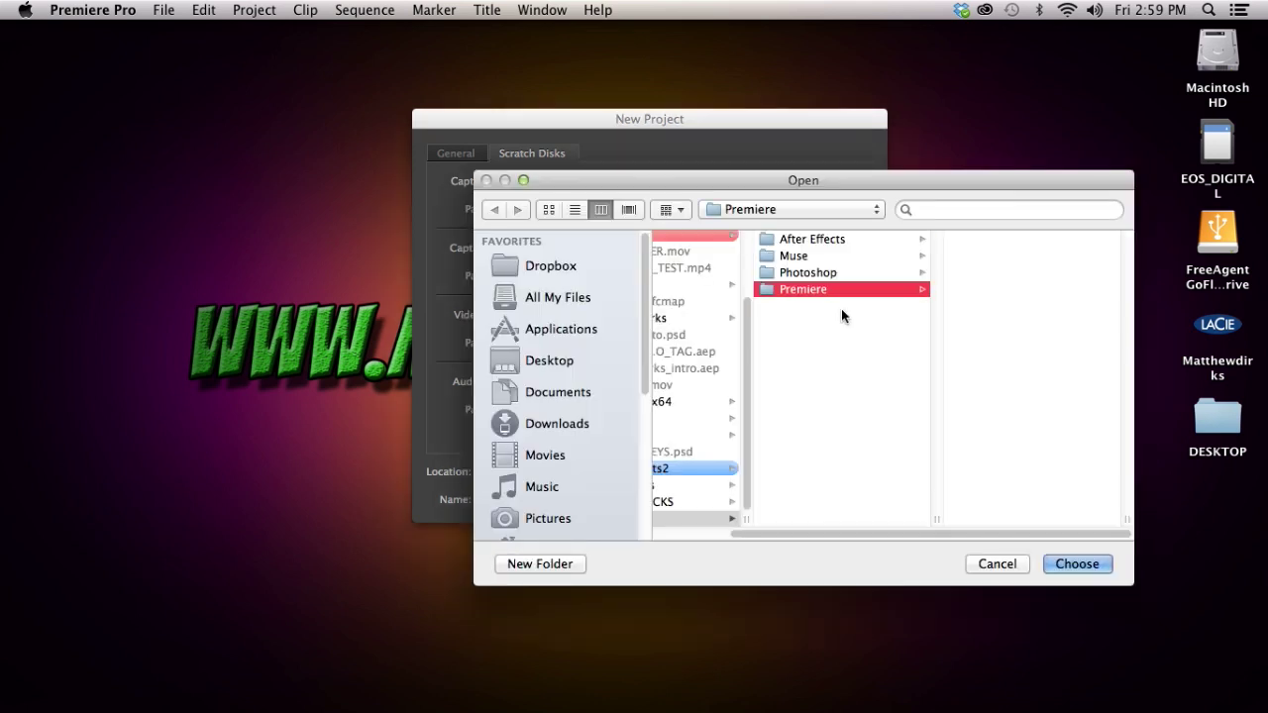
key("Return")
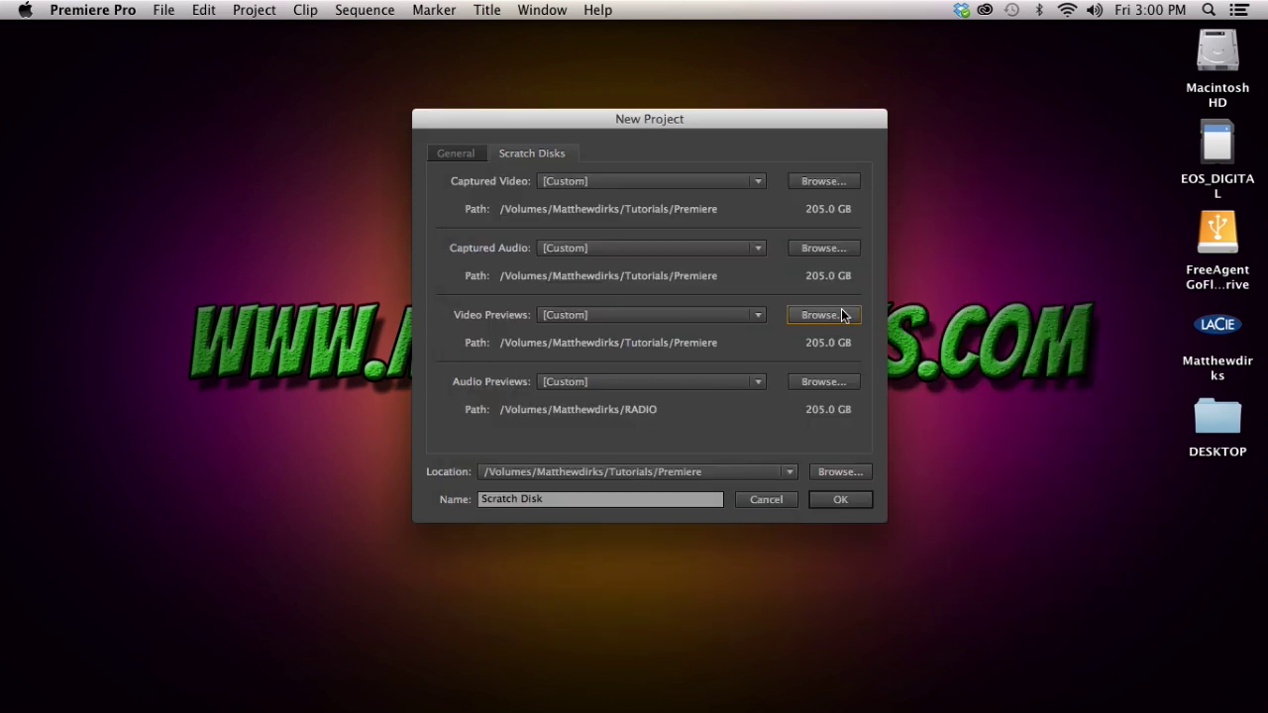
left_click(837, 379)
key("Return")
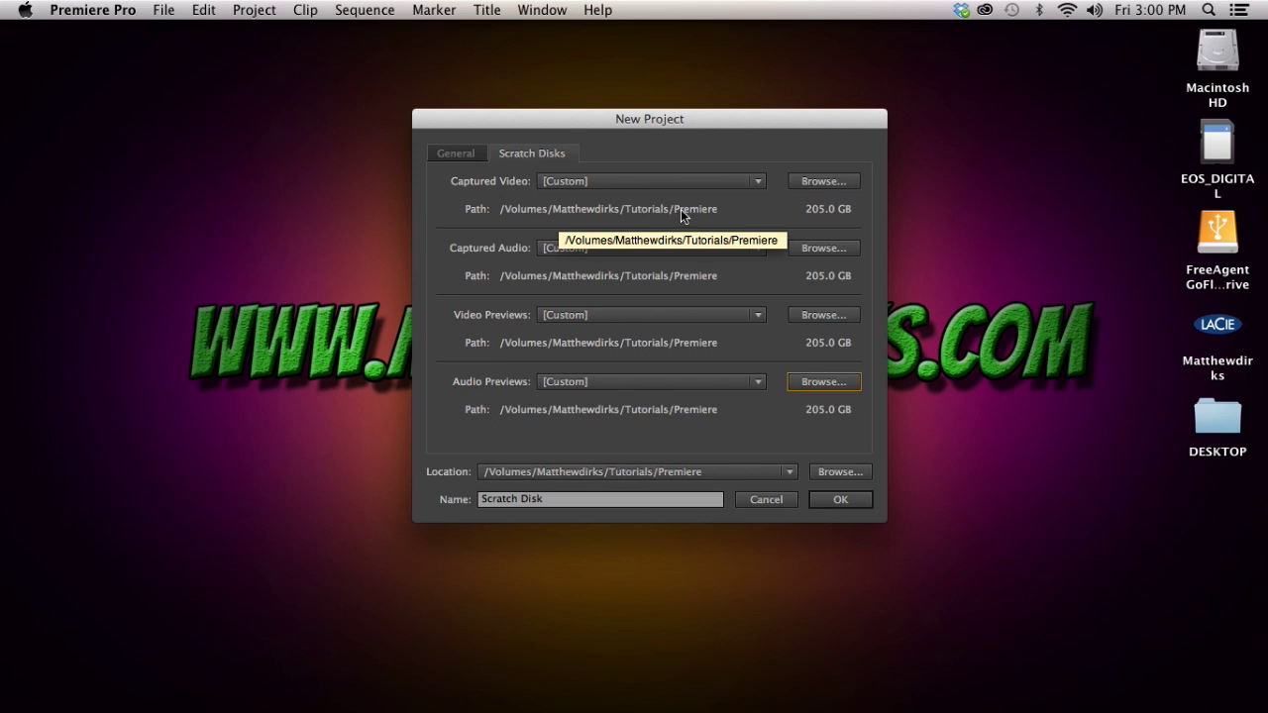
Step: Create the Scratch Disk project, then collapse the HDV group and select AVCHD among the sequence presets
left_click(840, 500)
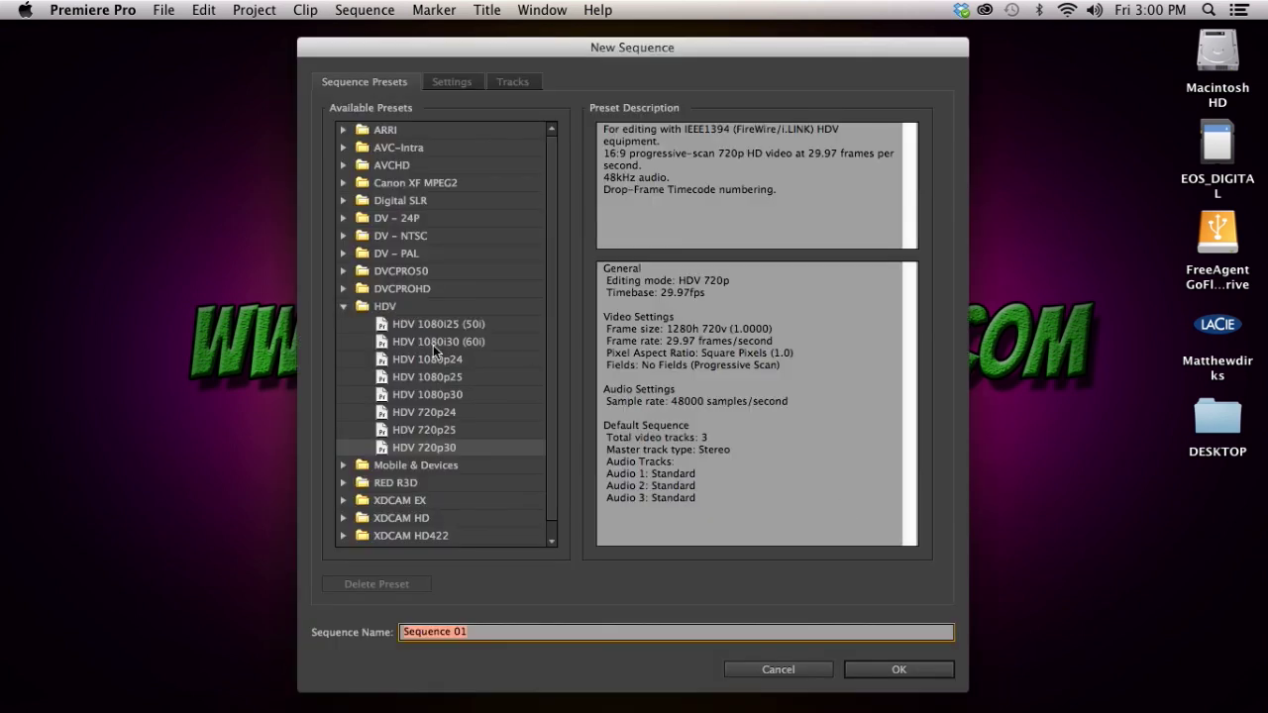
left_click(343, 306)
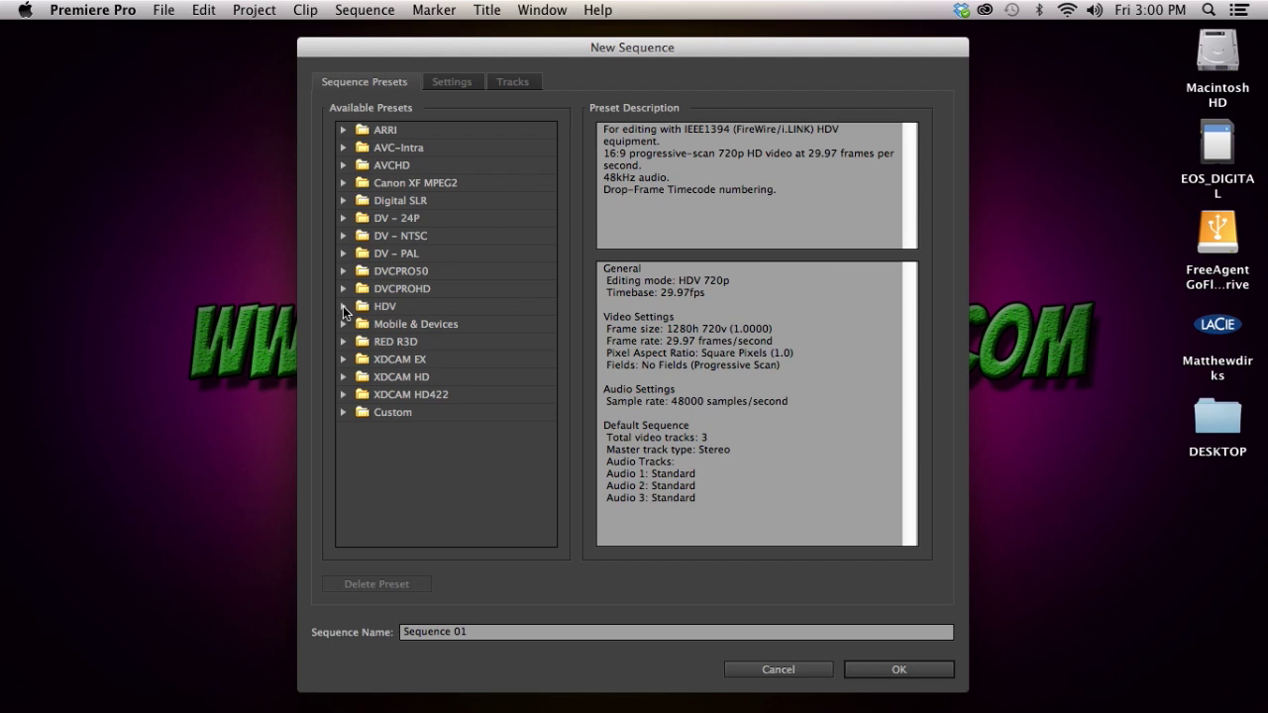
left_click(474, 165)
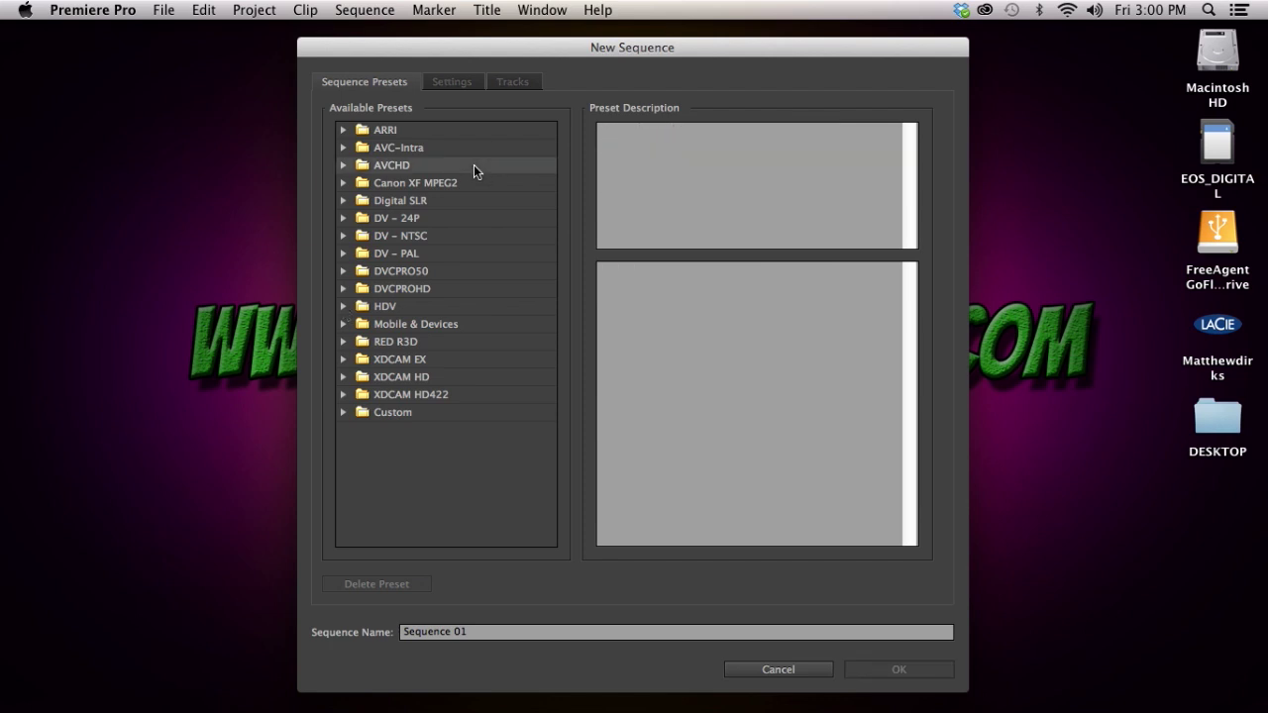
left_click(476, 147)
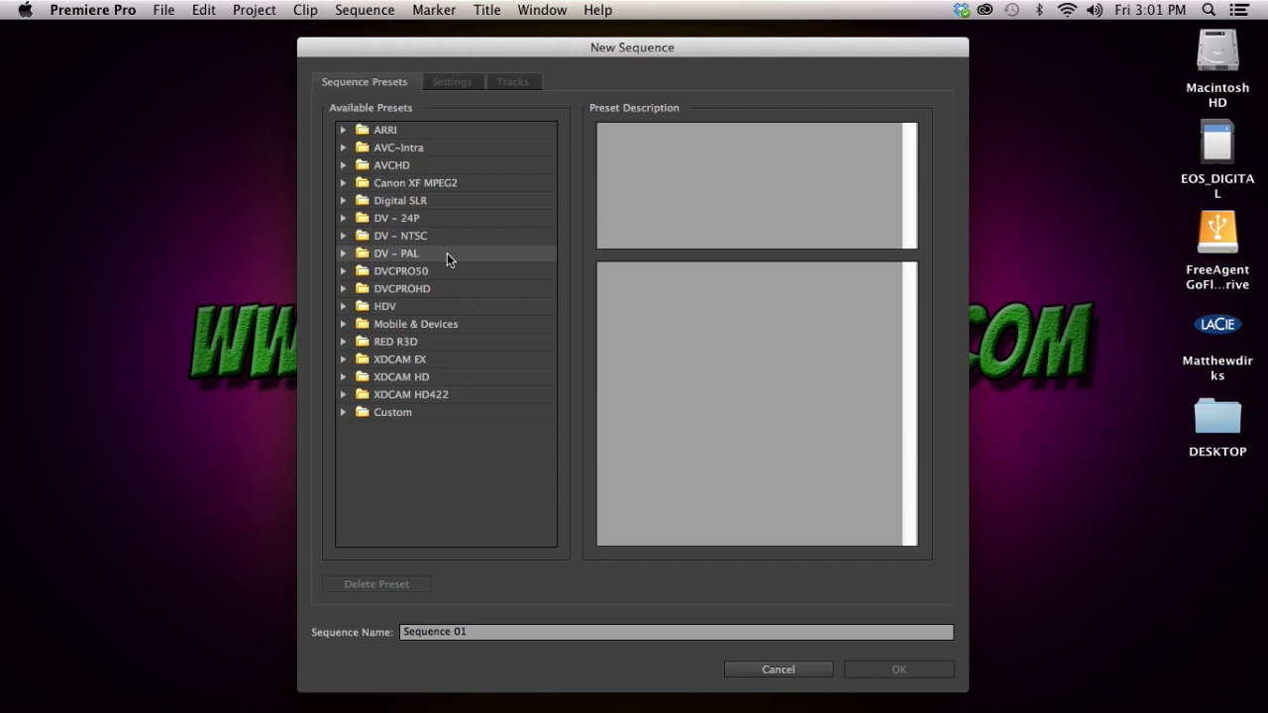
left_click(343, 201)
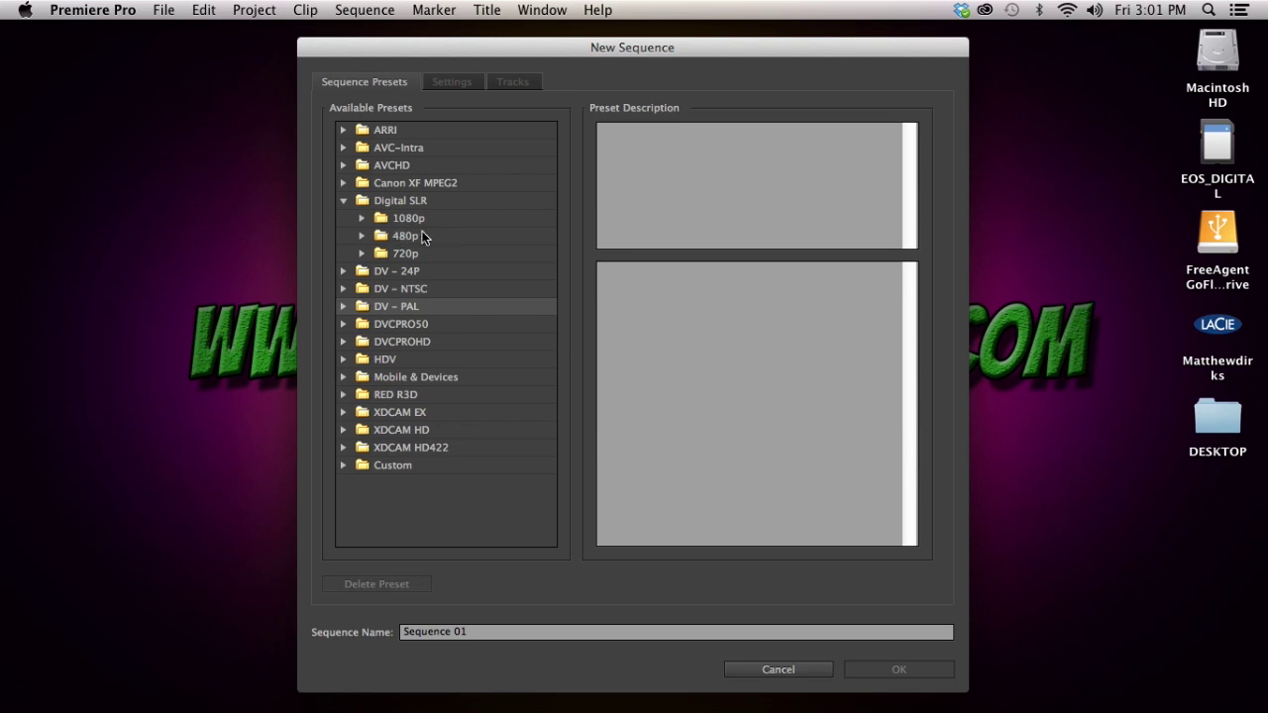
Step: Expand the DSLR 1080p presets and read the DSLR 1080p24 preset description
left_click(447, 217)
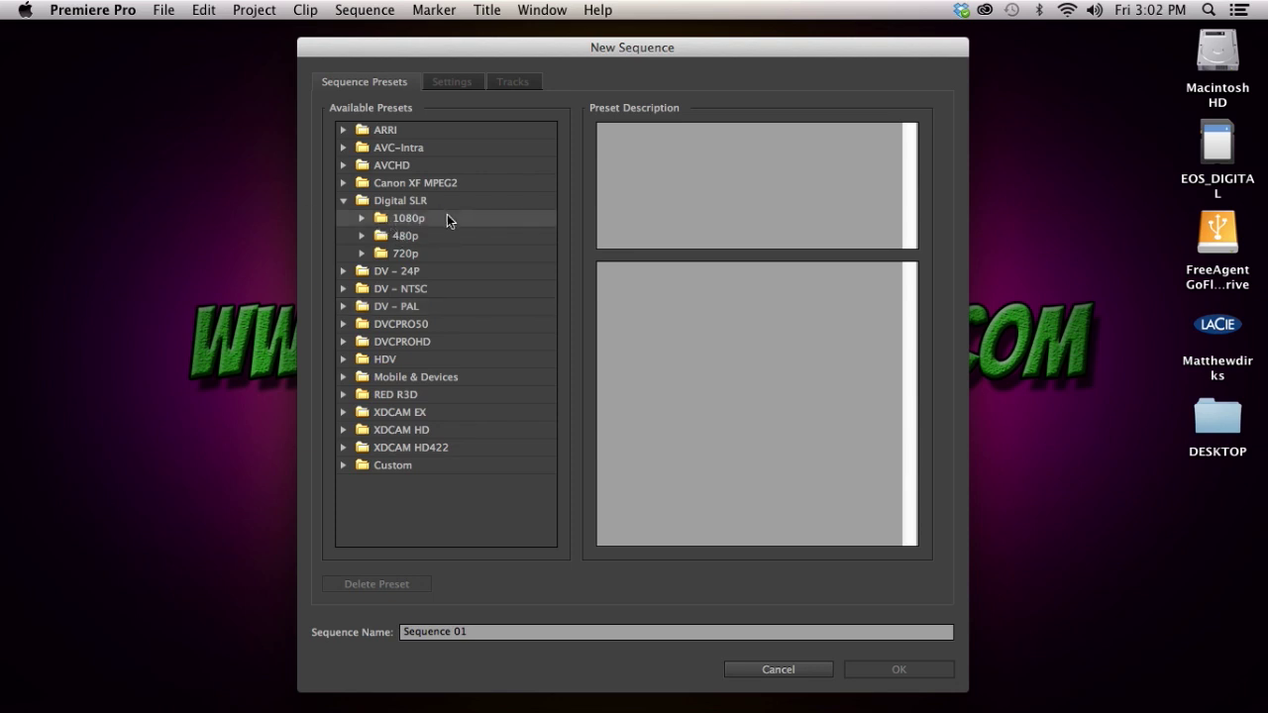
left_click(361, 218)
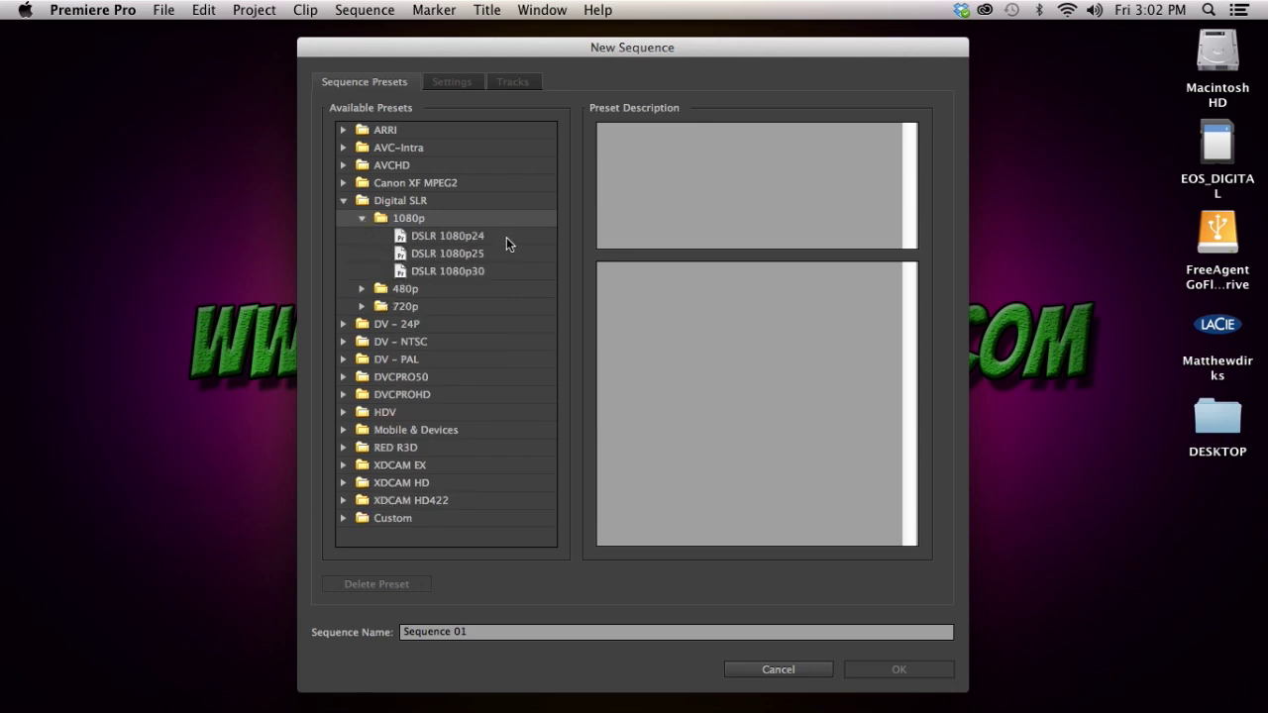
left_click(481, 238)
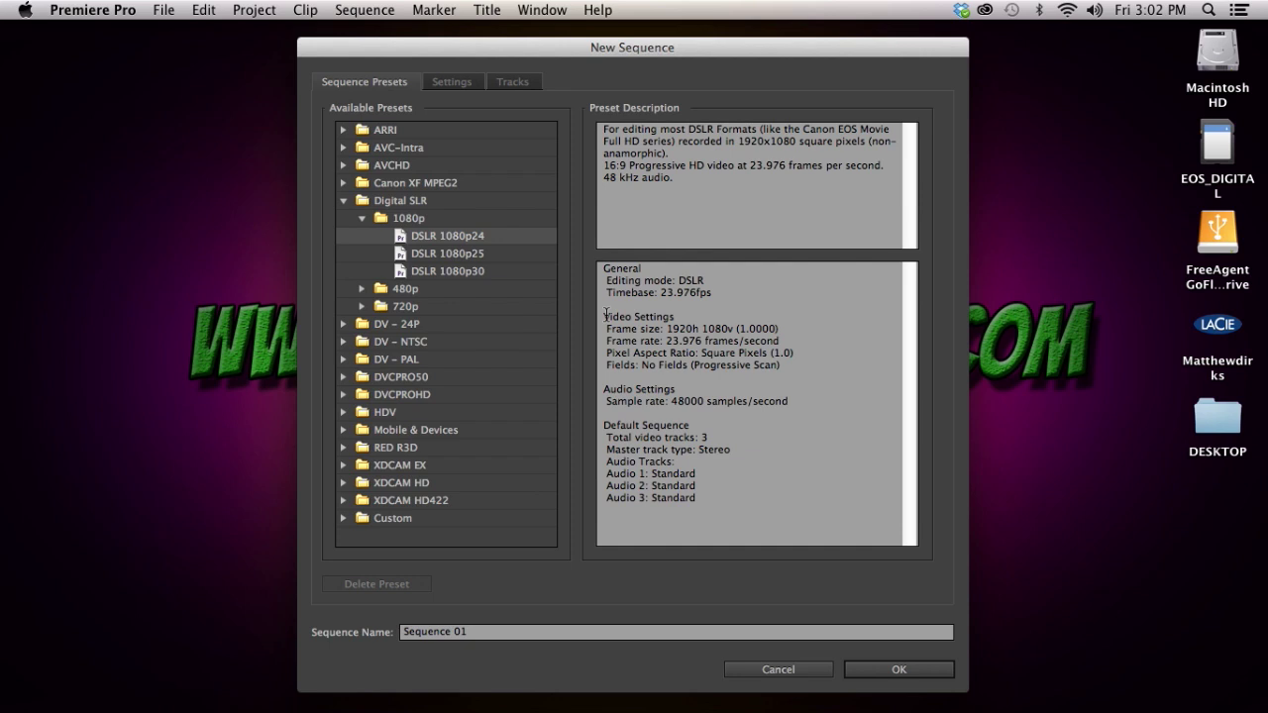
Step: Compare the DSLR 1080p30 preset settings, then create Sequence 01 with three video and three audio tracks
left_click(518, 269)
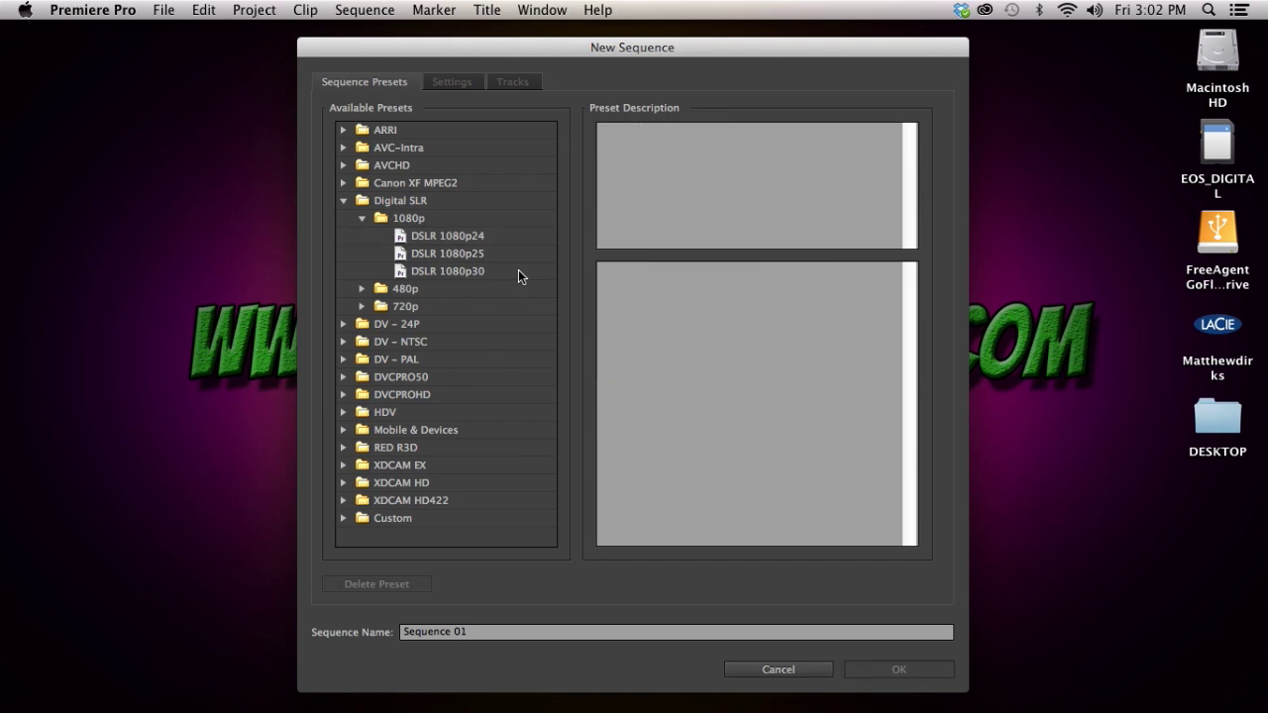
left_click(458, 274)
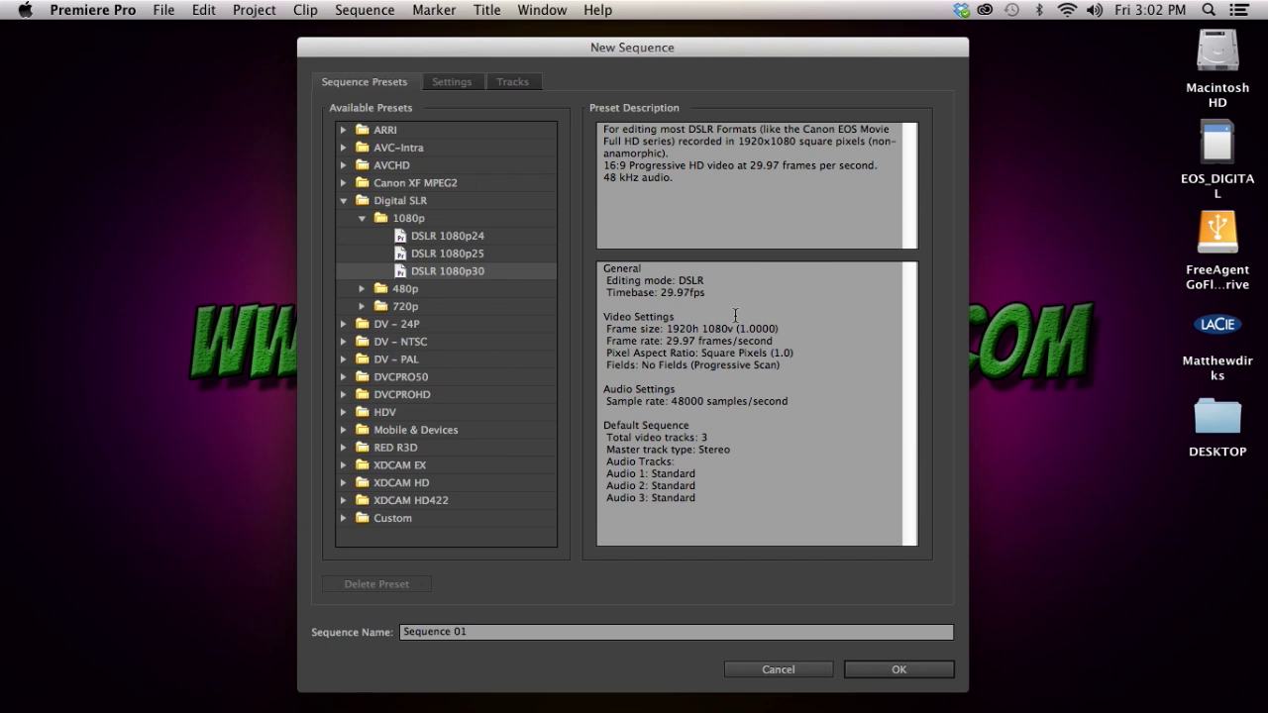
left_click(511, 252)
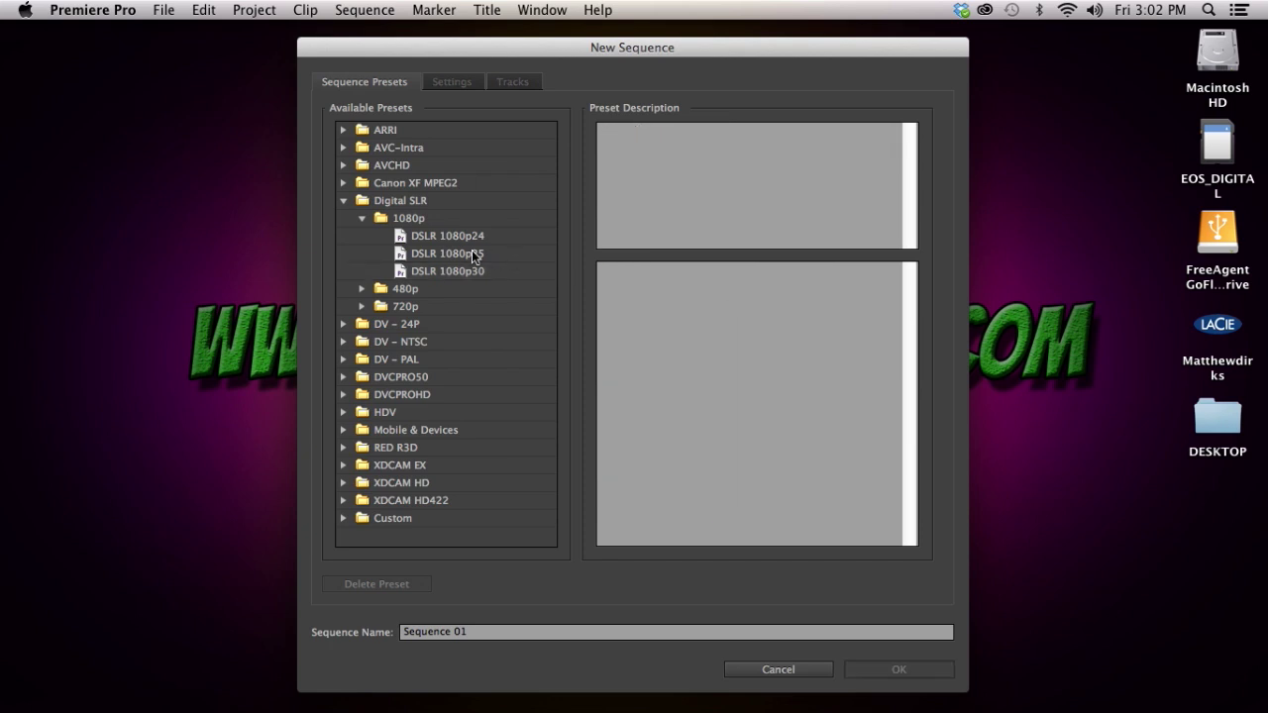
key("Escape")
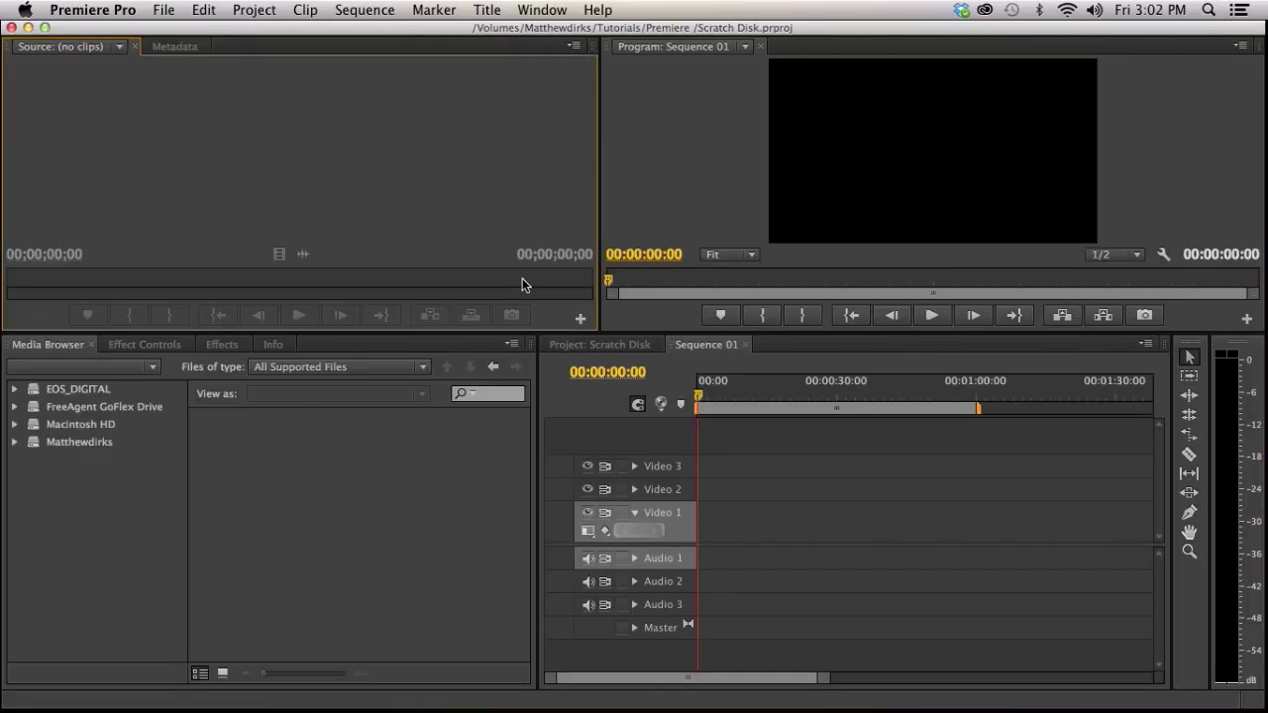